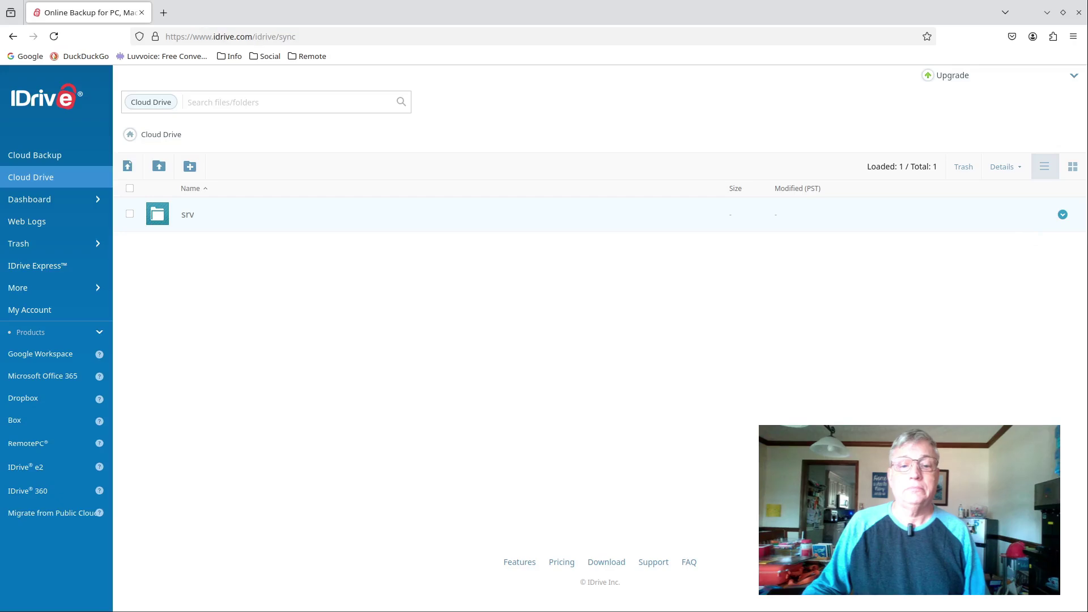
Open the actions for the srv folder in Cloud Drive.
left_click(1063, 214)
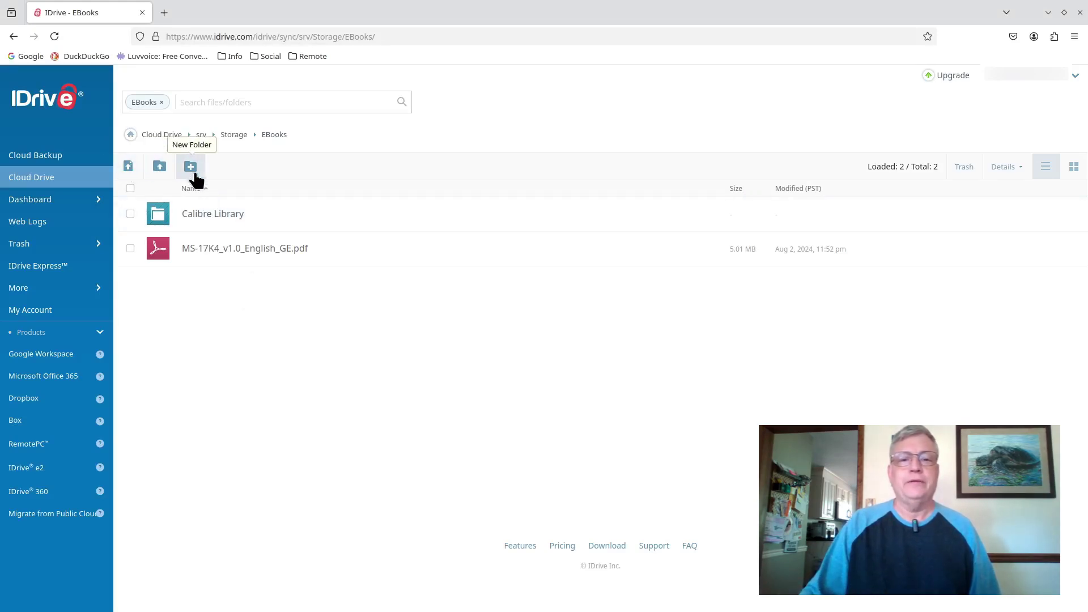
Browse srv, Storage, Archives and EBooks, check the Cloud Drive trash, then return to the top level.
left_click(201, 135)
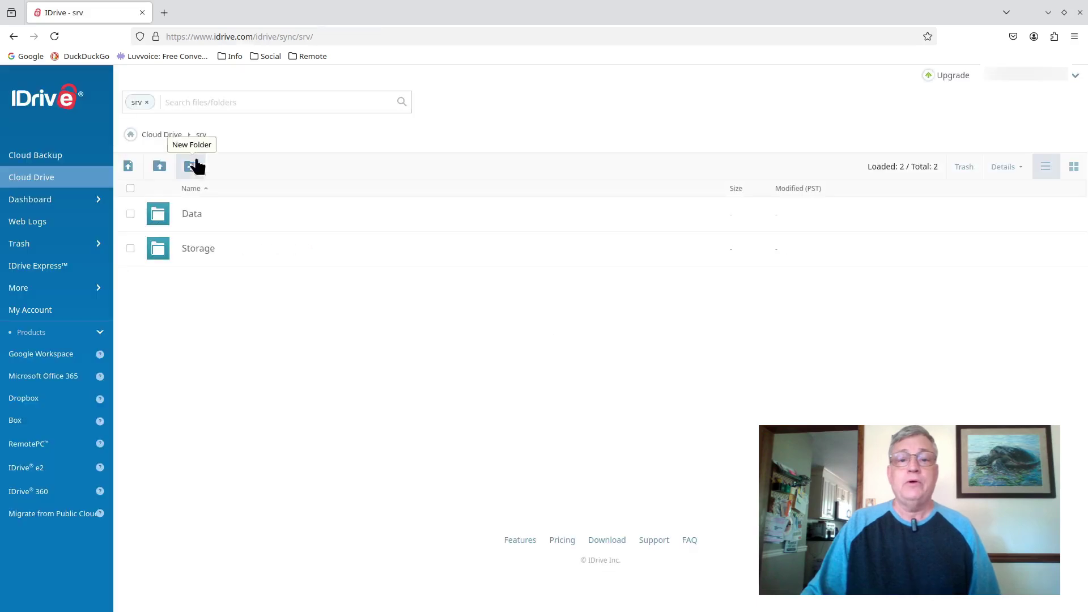
left_click(199, 254)
left_click(208, 219)
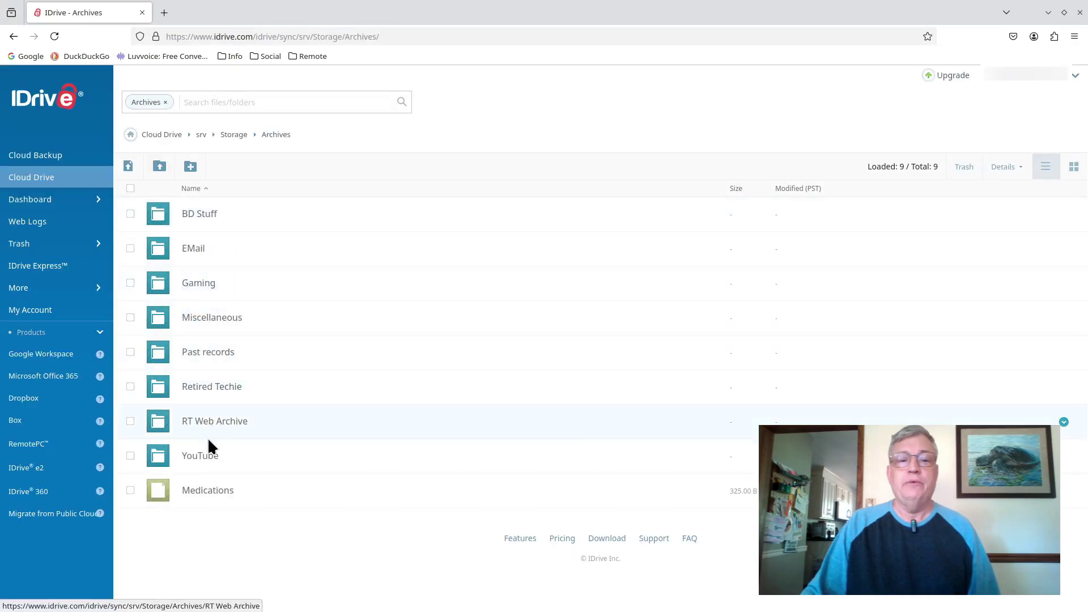
left_click(233, 136)
left_click(207, 281)
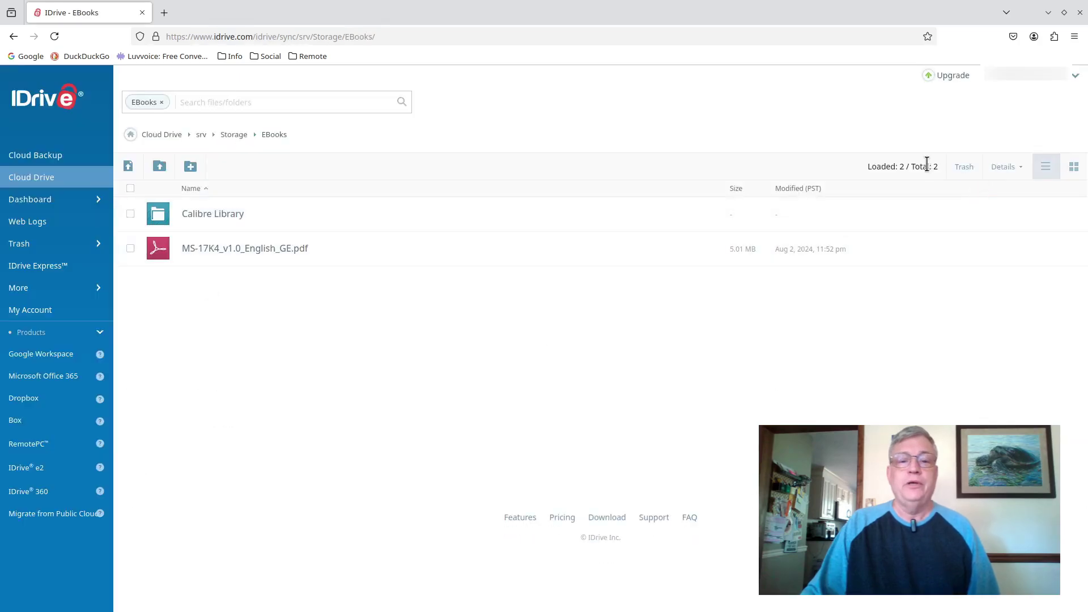
left_click(964, 167)
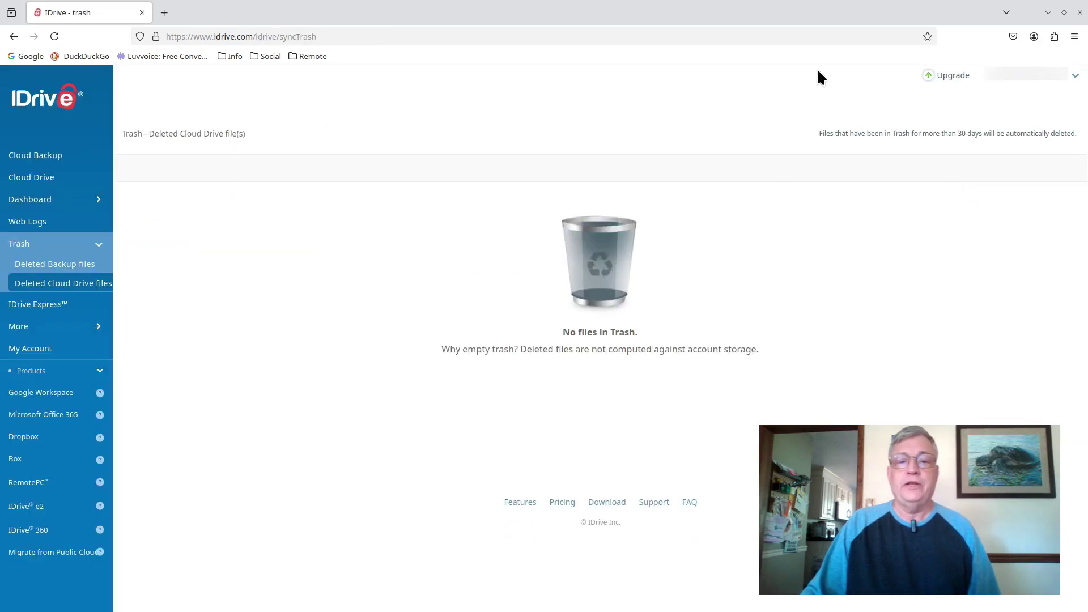
left_click(40, 179)
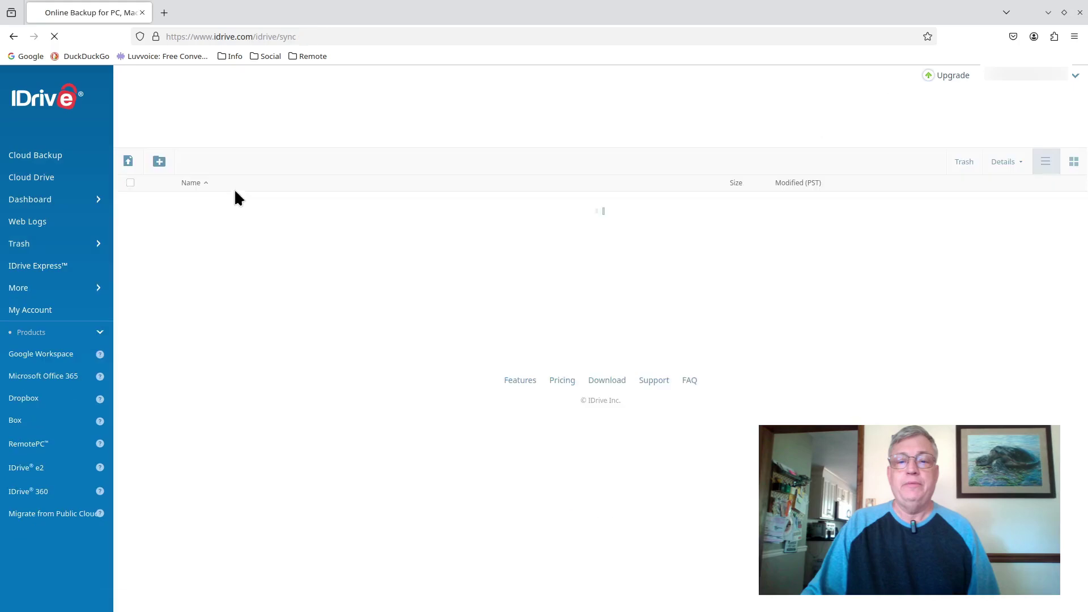
Switch to Thumbnail view, open srv > Storage > EBooks, and go back to List view.
left_click(1000, 176)
left_click(1072, 171)
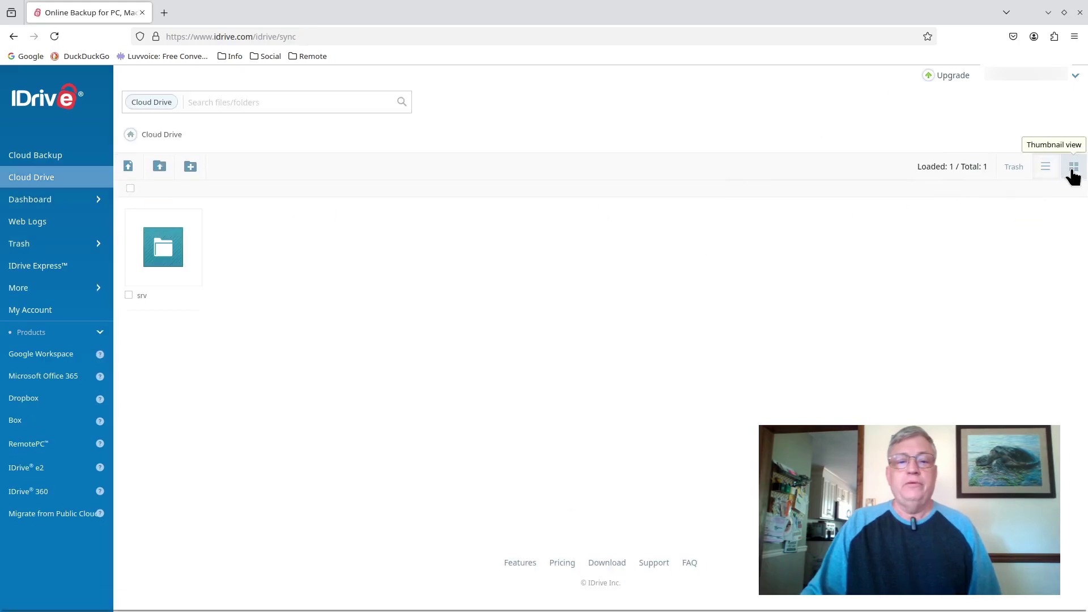
double_click(176, 250)
double_click(252, 252)
double_click(346, 250)
left_click(1046, 167)
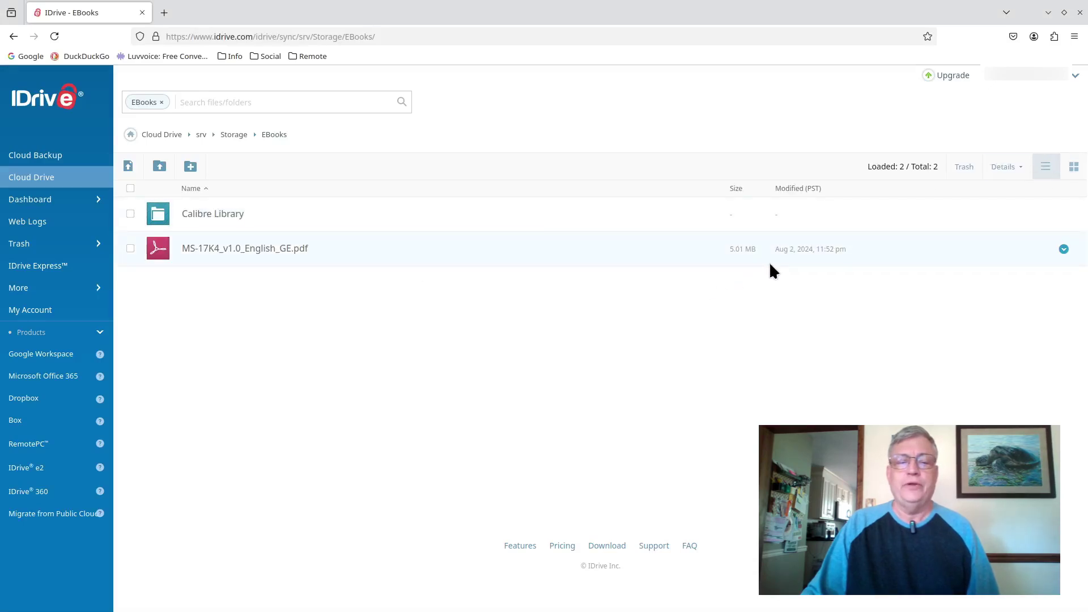
Upload the local Calibre Library folder into EBooks, allowing all of its files.
left_click(1064, 249)
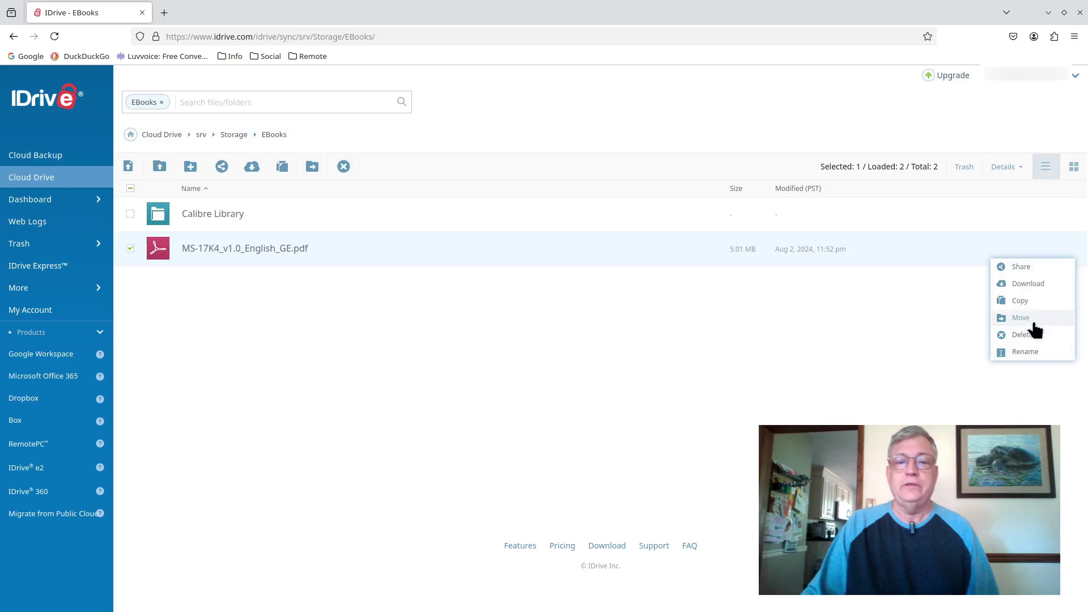
left_click(1063, 216)
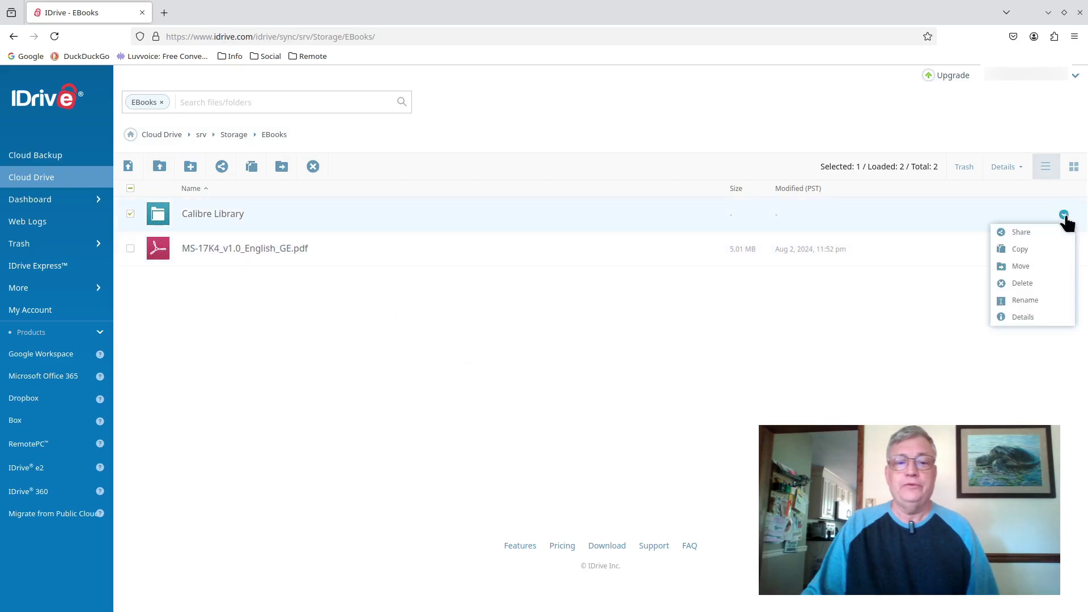
left_click(159, 166)
left_click(436, 184)
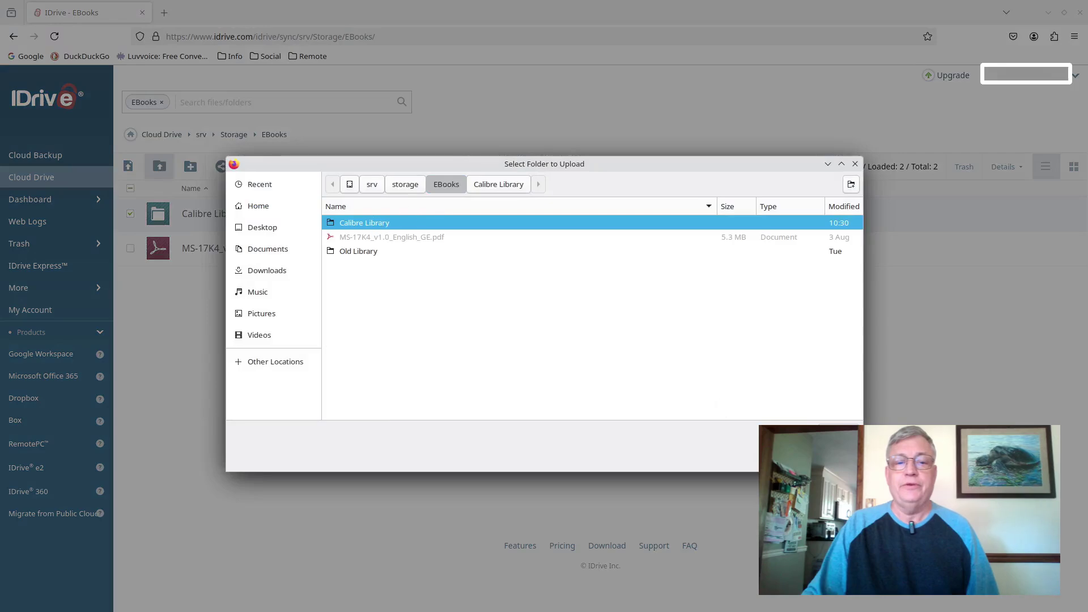
left_click(839, 433)
left_click(642, 129)
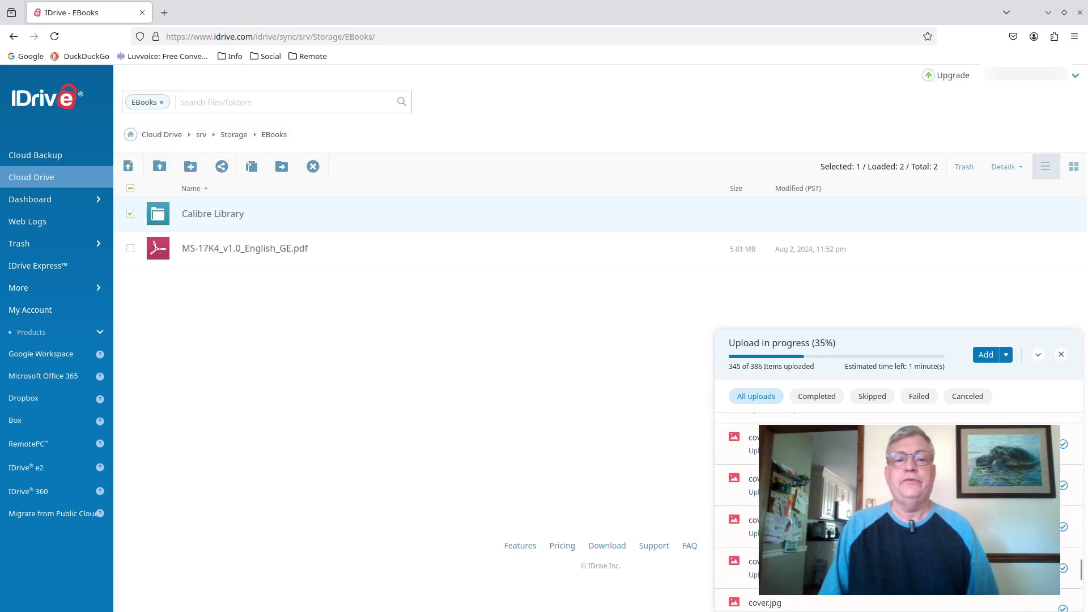
Filter the upload panel by Completed, Skipped, Failed, Canceled and All, then close it.
left_click(817, 396)
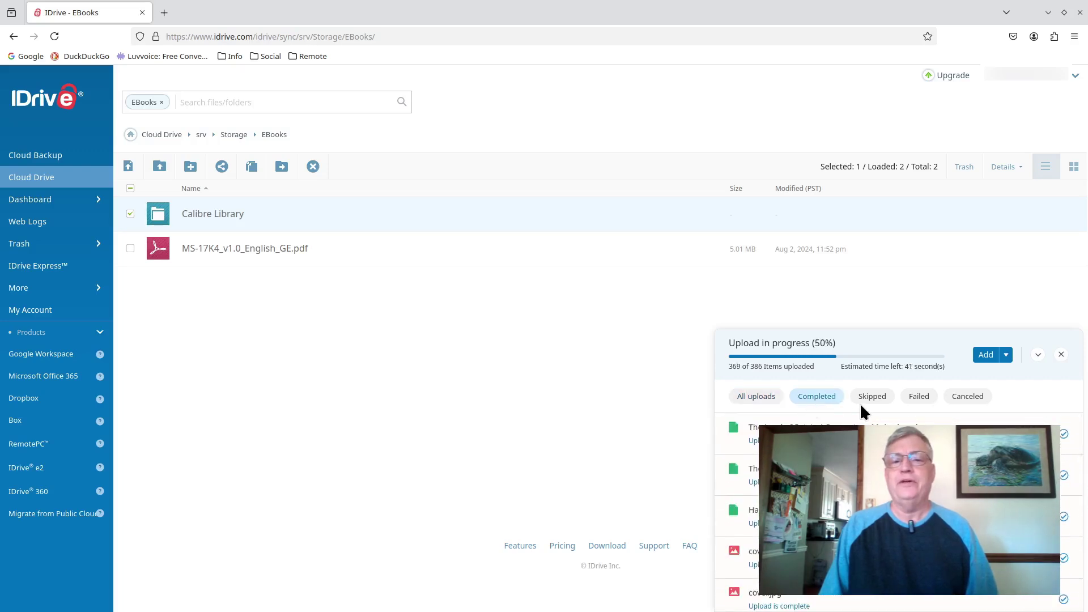
left_click(873, 398)
left_click(916, 398)
left_click(969, 398)
left_click(753, 398)
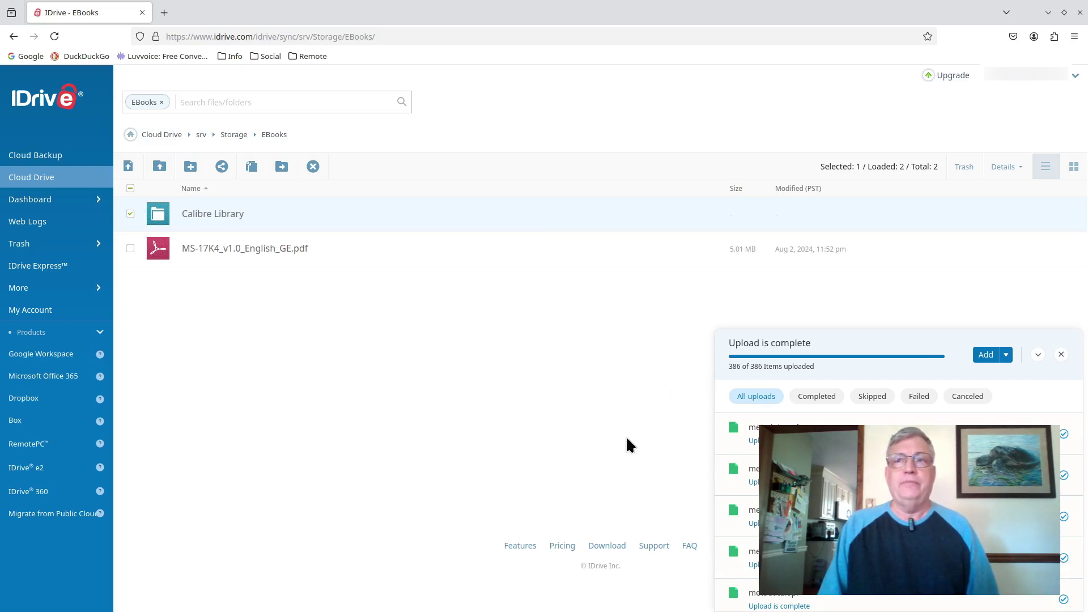
left_click(817, 398)
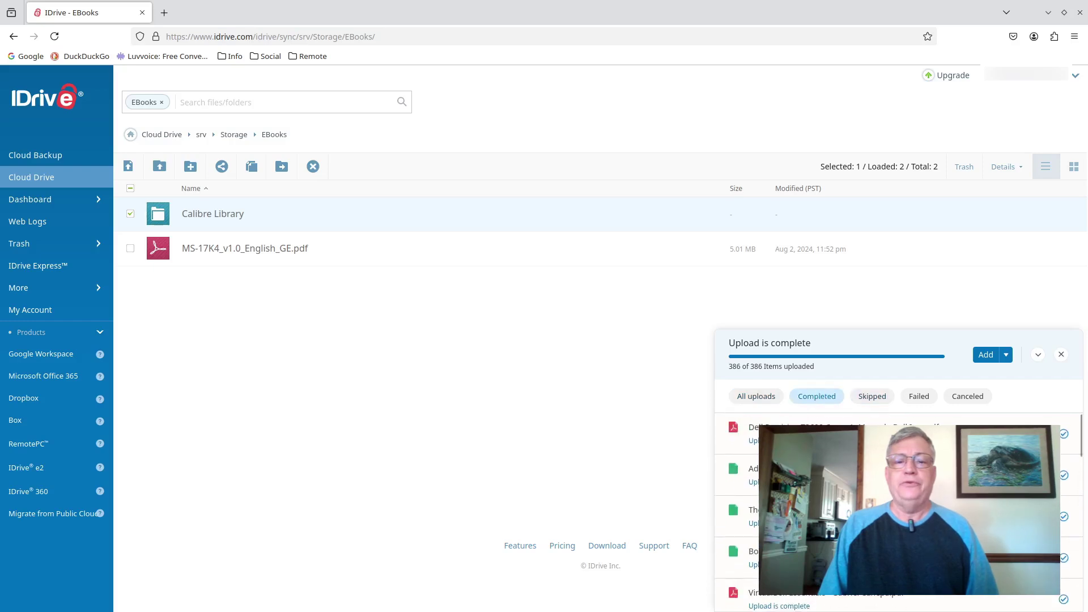
left_click(1061, 354)
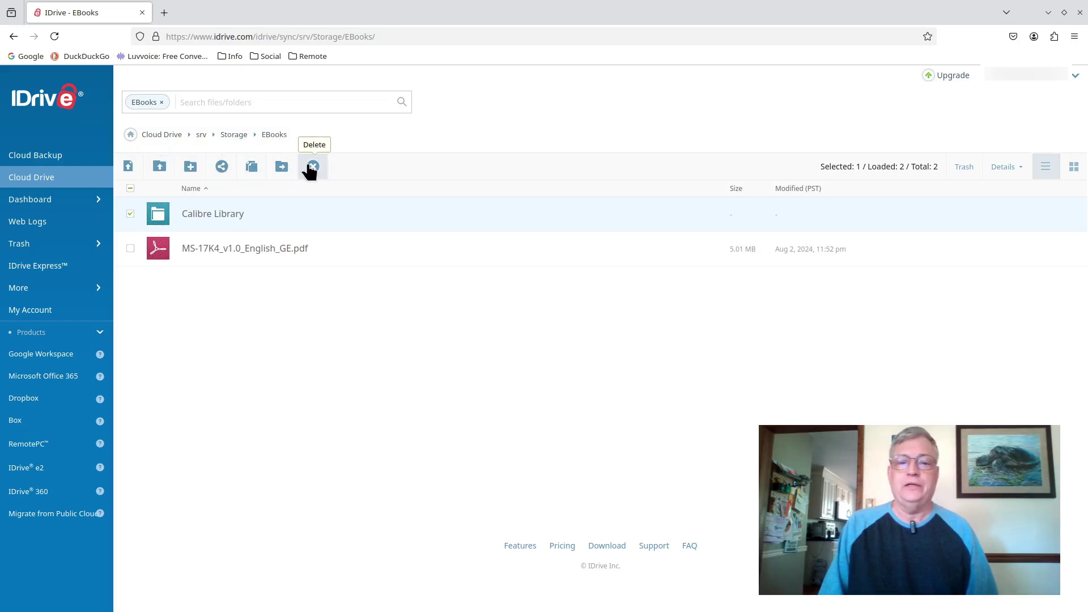
left_click(1062, 215)
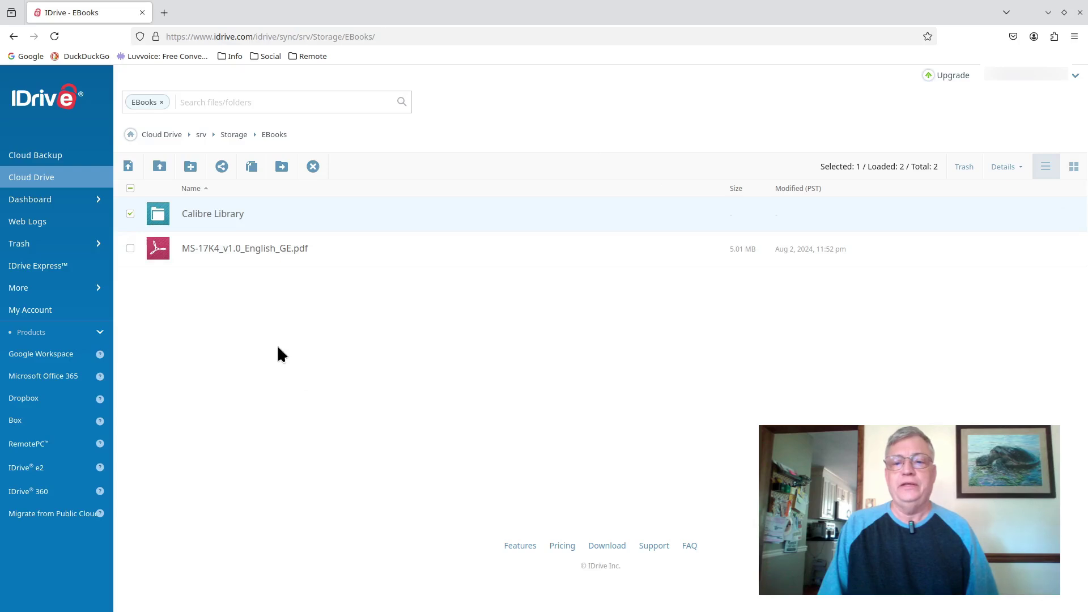
left_click(220, 102)
type("mark")
key("Return")
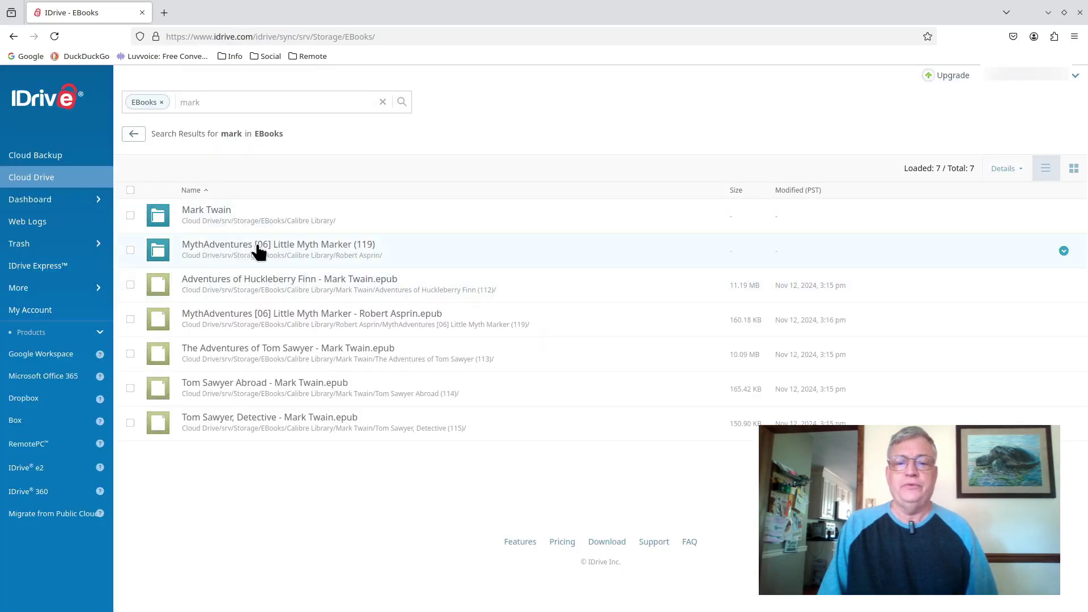
left_click(383, 101)
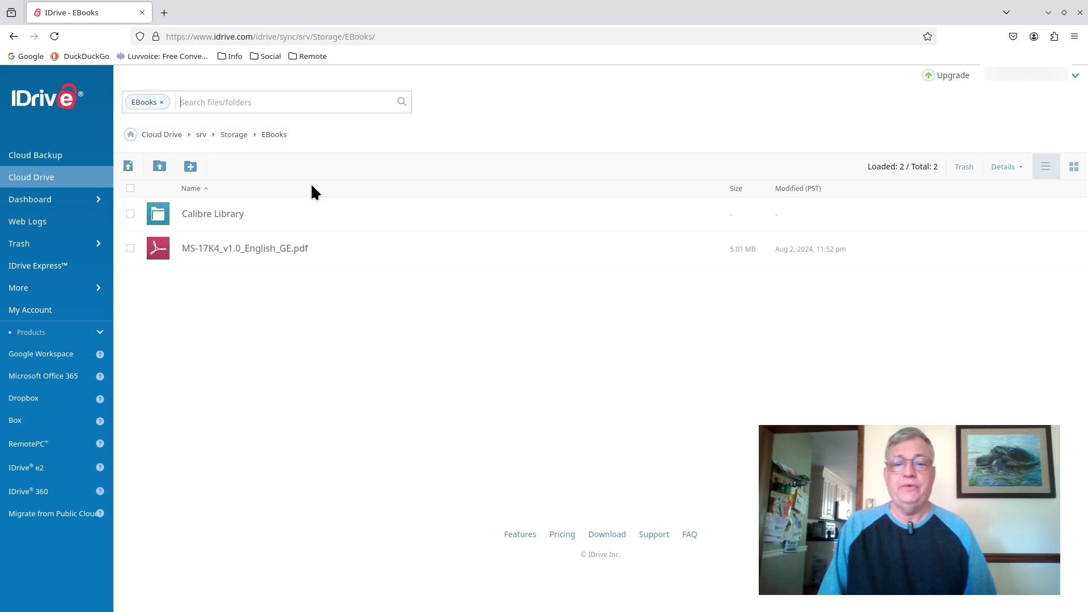
In Cloud Backup, open prometheus > srv > data > Documents > Vaults.
left_click(97, 155)
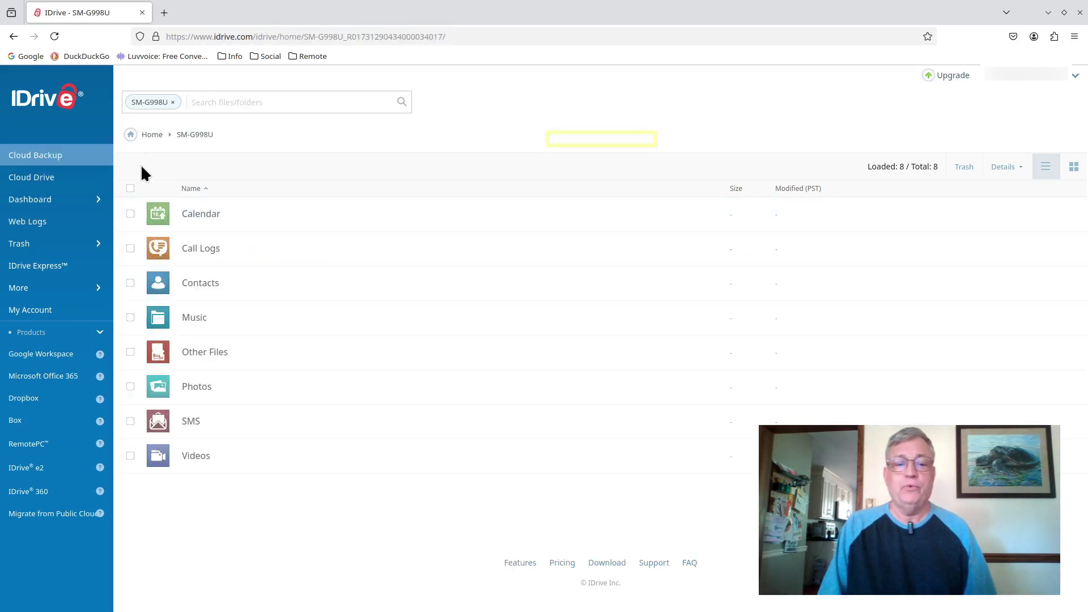
left_click(152, 135)
left_click(205, 212)
left_click(190, 215)
left_click(193, 215)
left_click(207, 215)
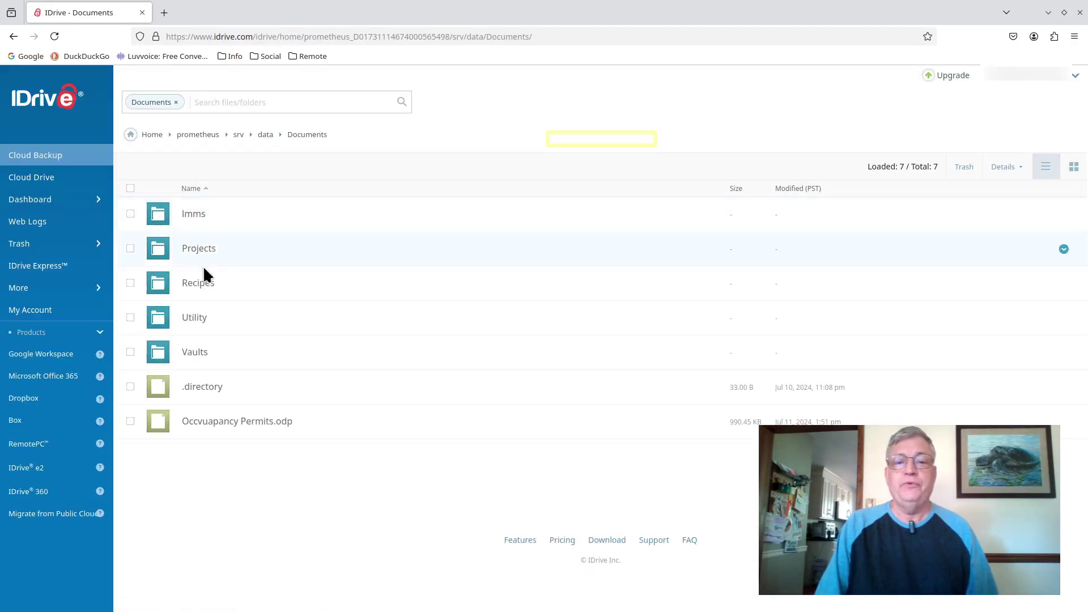
left_click(198, 351)
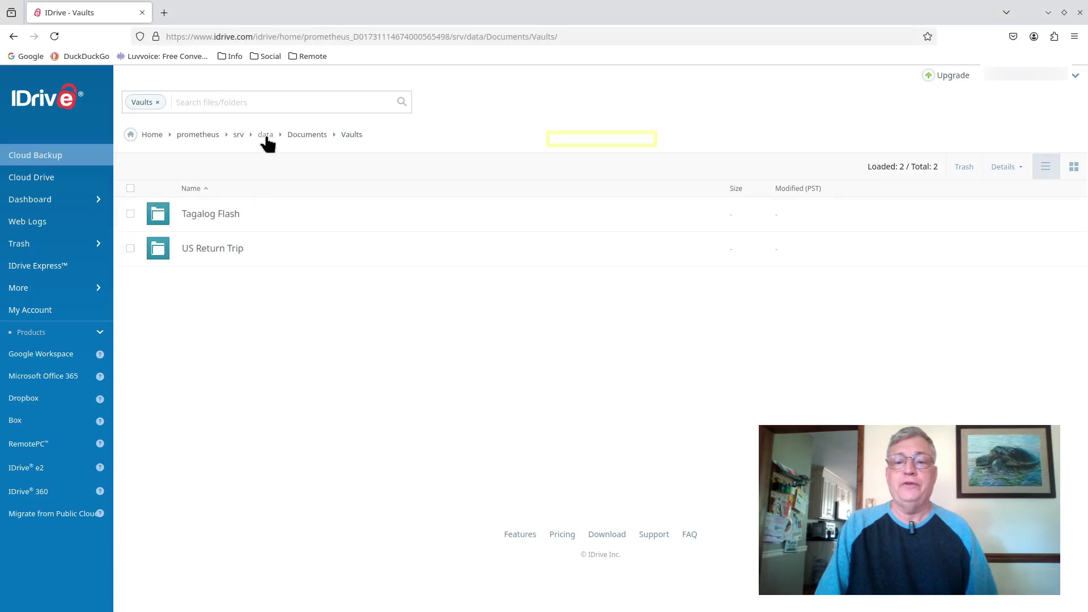
Climb back up through data, srv and prometheus to the backup's top level.
left_click(265, 136)
left_click(237, 136)
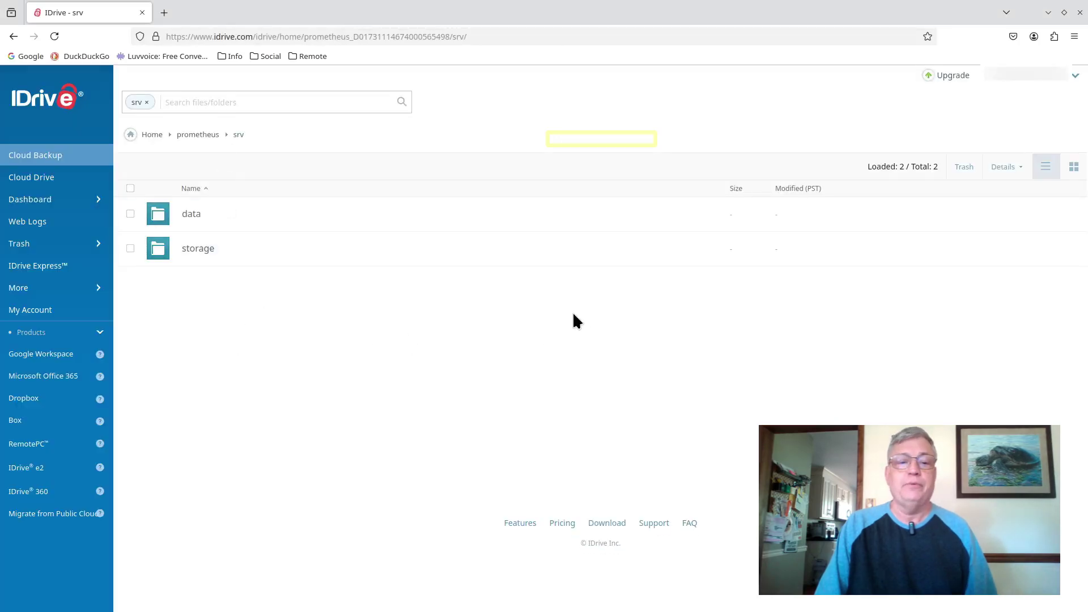
left_click(198, 135)
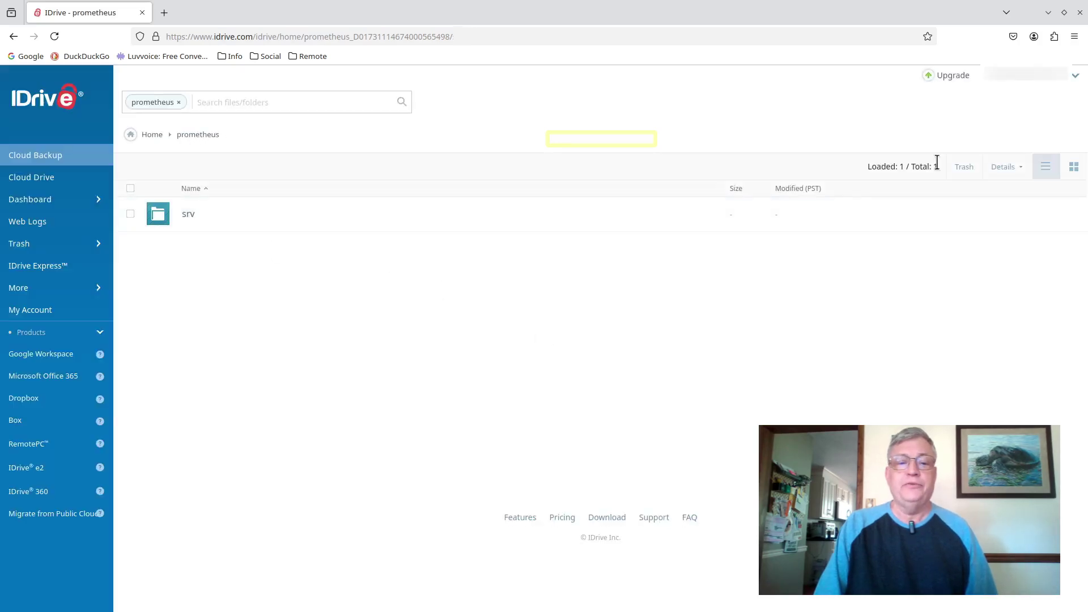
left_click(35, 201)
Run Backup Now on prometheus from its web console, then switch the console to Restore.
left_click(50, 218)
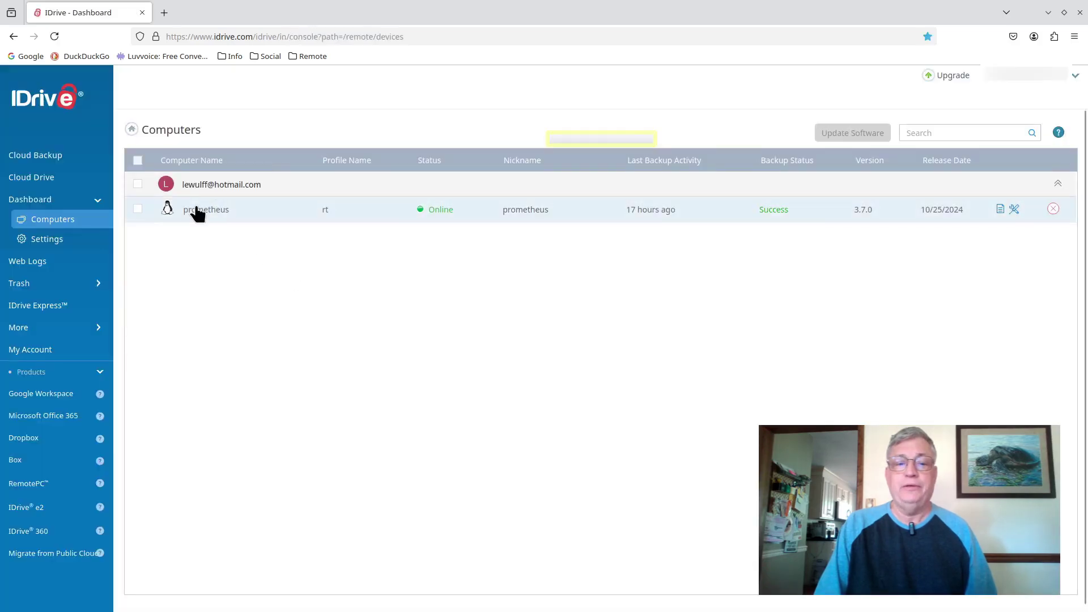
left_click(196, 214)
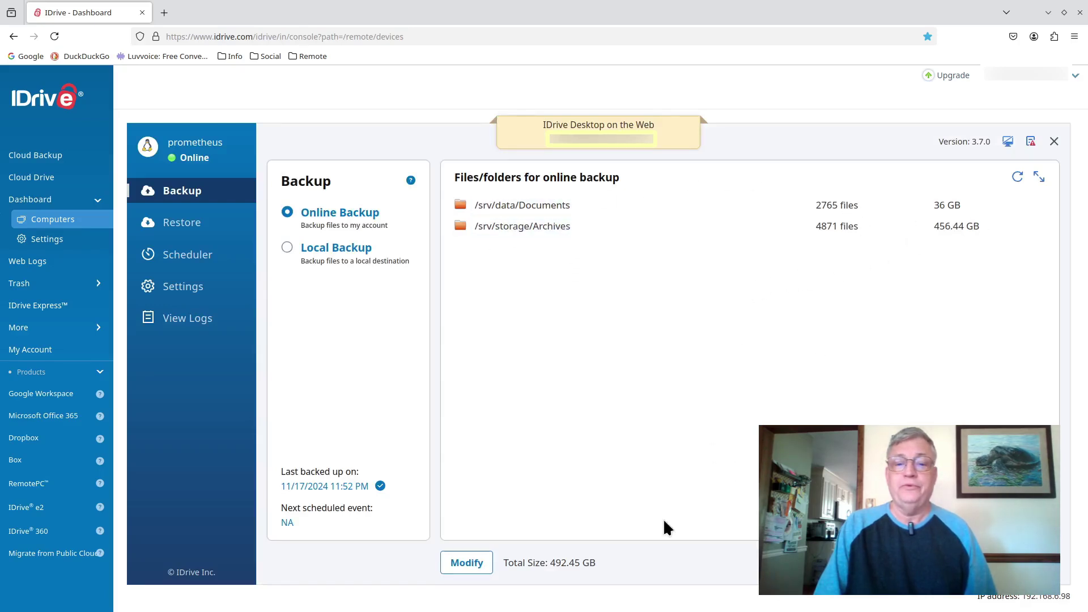
left_click(963, 563)
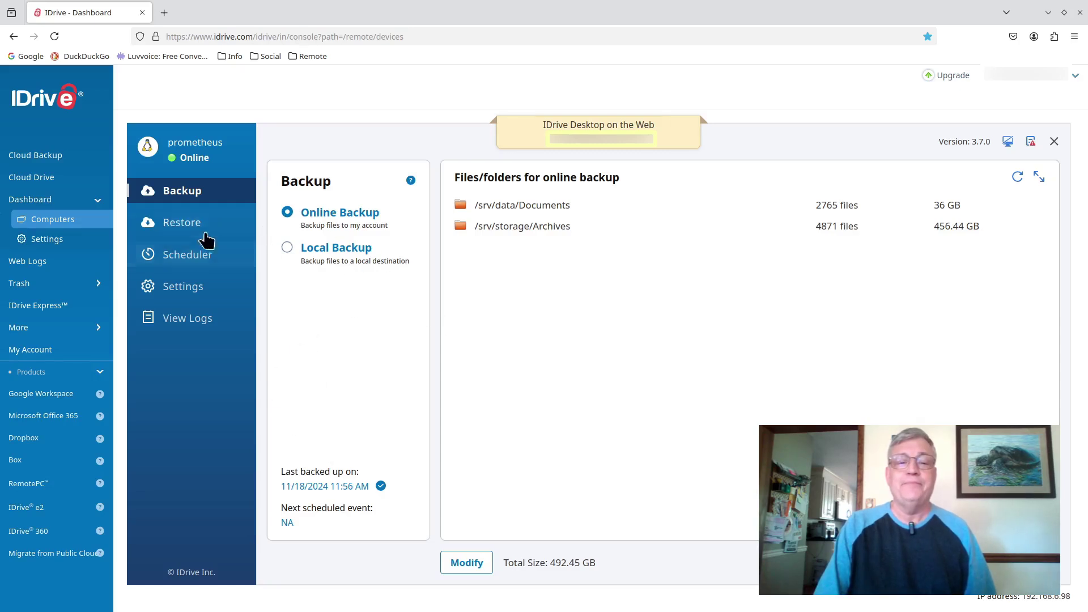
left_click(192, 223)
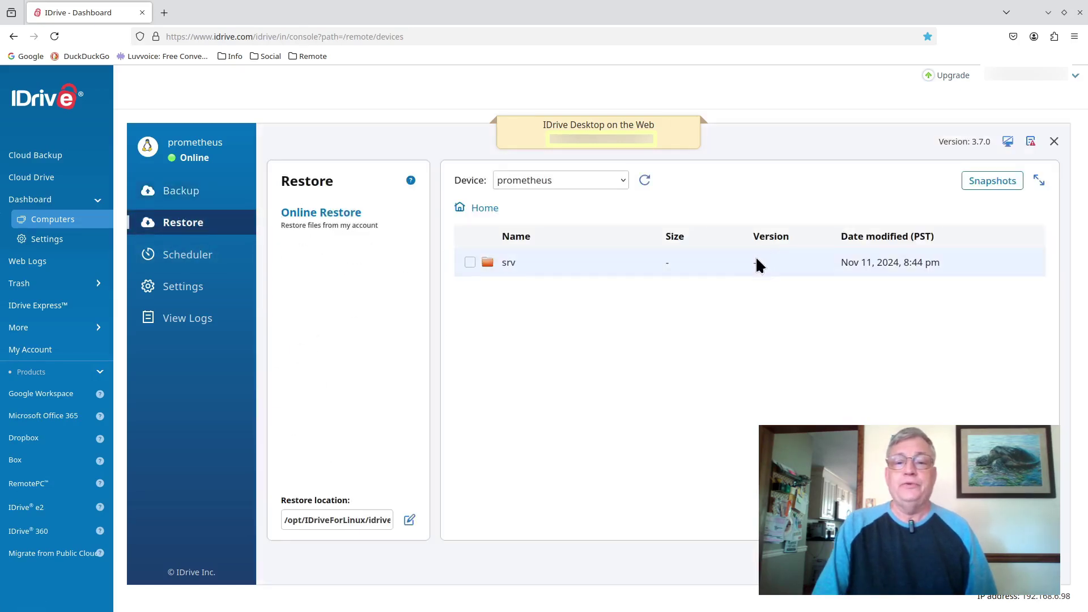
View the Default BackupSet_rt schedule: start 00:00, cut-off 05:00:00.
left_click(171, 254)
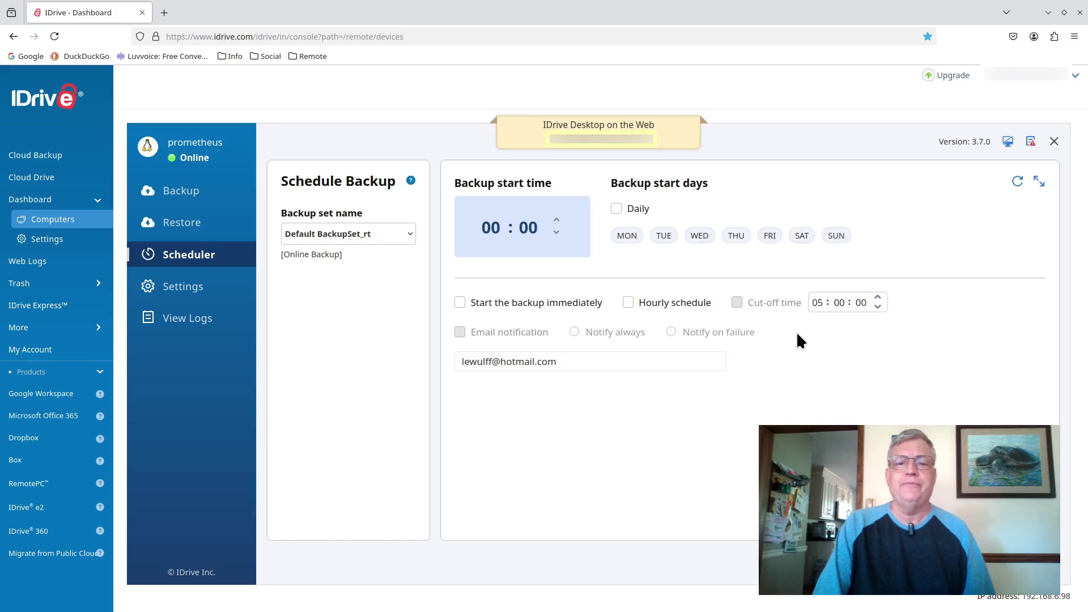
Review prometheus's Exclusions, Throttle and activity logs, then open Dashboard Settings.
left_click(177, 293)
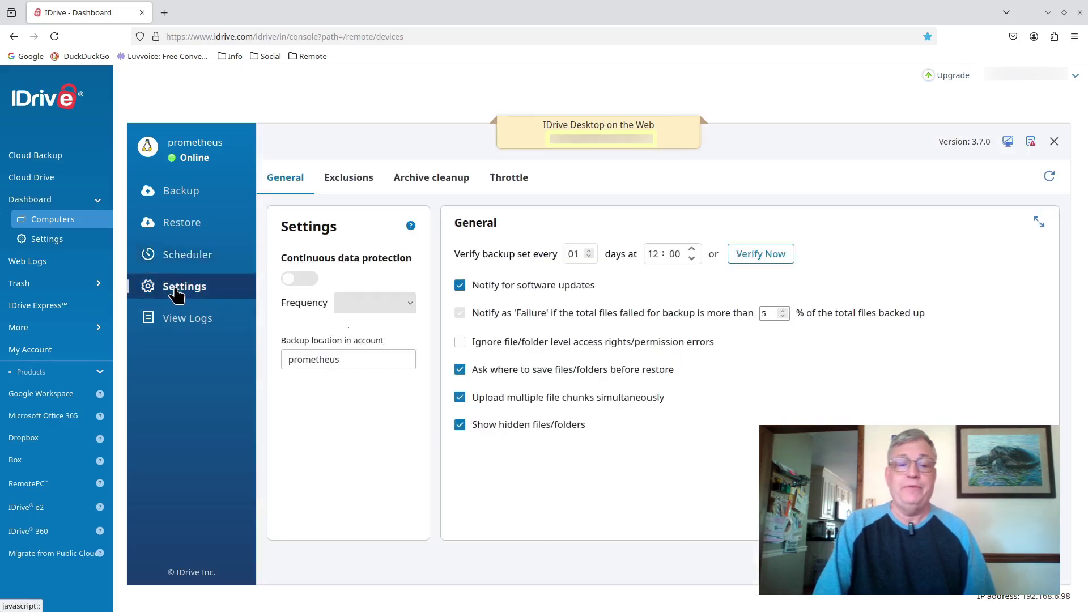
left_click(325, 183)
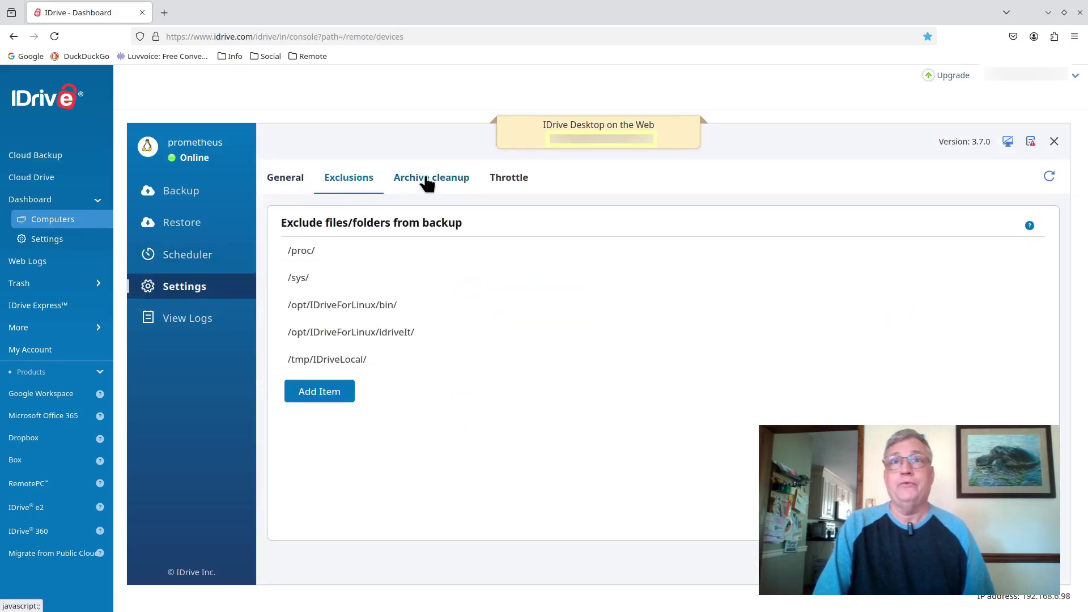
left_click(508, 177)
left_click(190, 318)
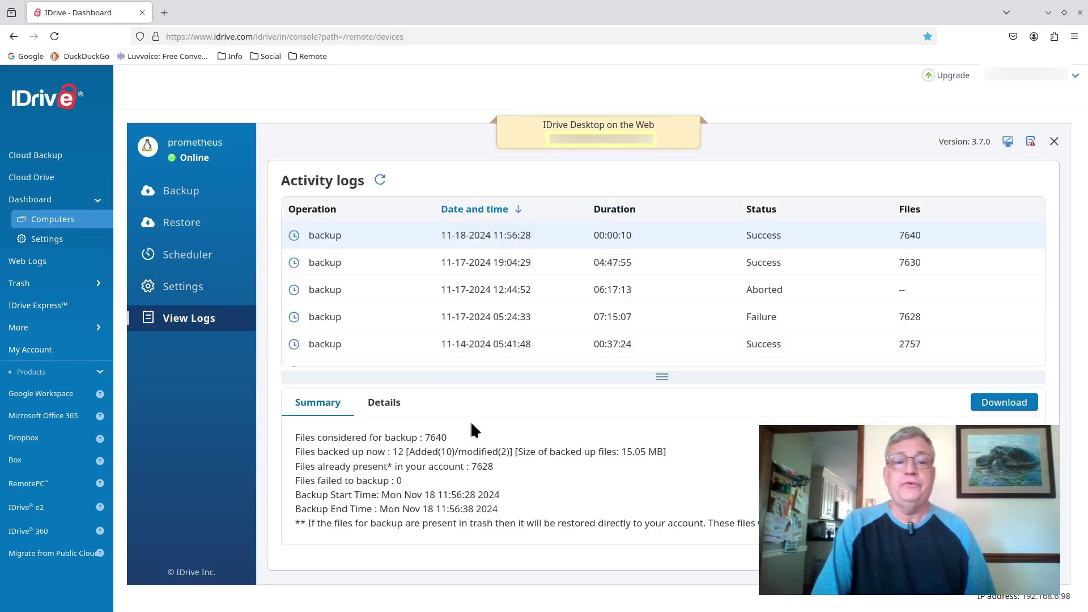
left_click(47, 239)
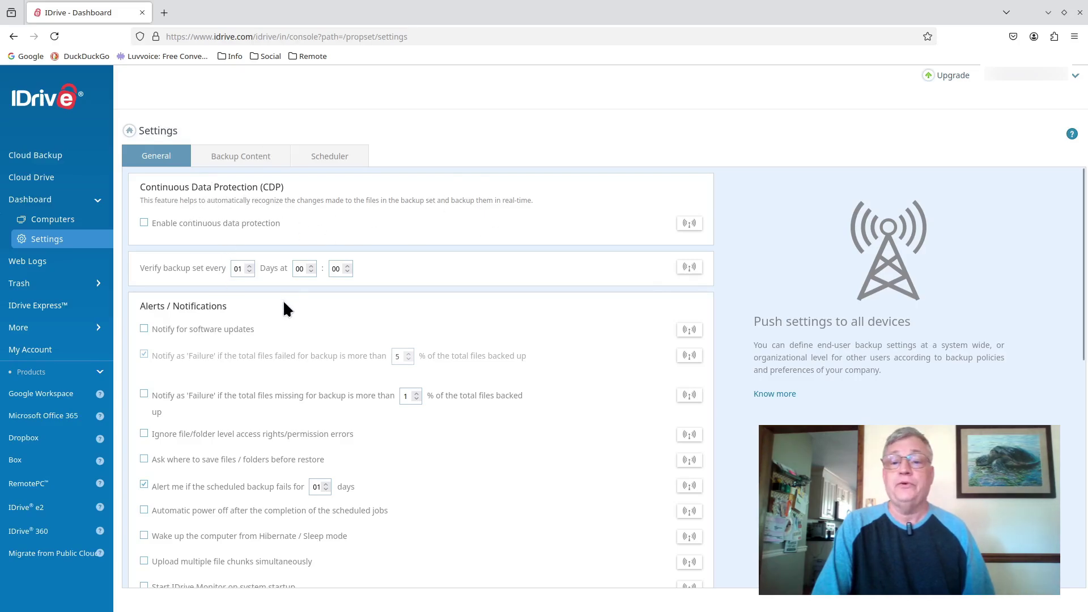
Scroll through the General tab, then view Backup Content's default Mac and Linux folders.
scroll(195, 214, "down", 2)
scroll(164, 211, "up", 1)
scroll(216, 385, "down", 2)
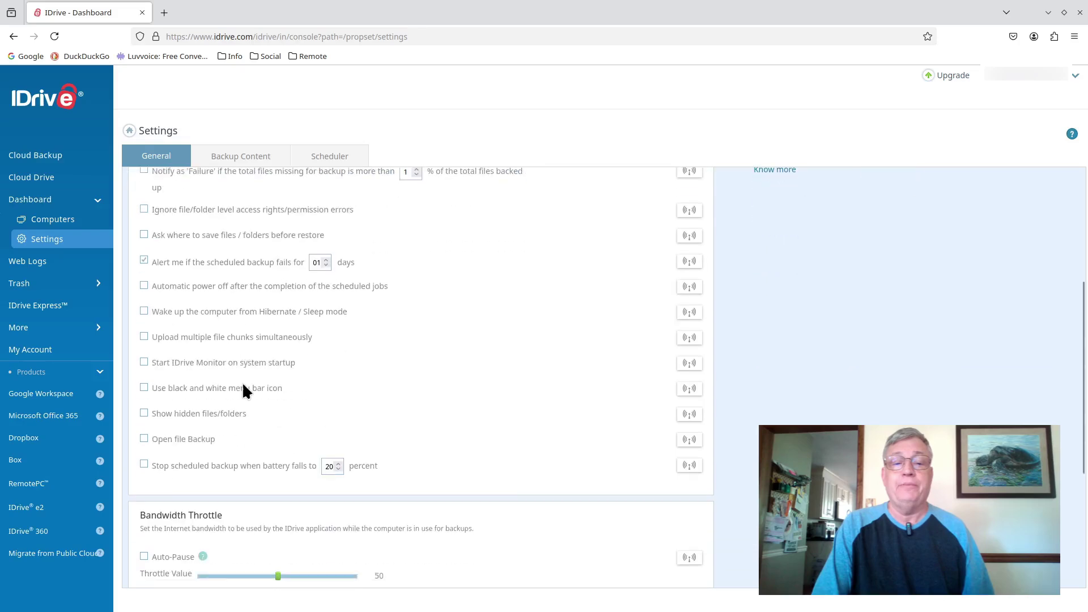
scroll(242, 387, "down", 2)
mouse_move(278, 427)
left_mouse_down()
mouse_move(361, 433)
mouse_move(265, 434)
mouse_move(276, 434)
left_mouse_up()
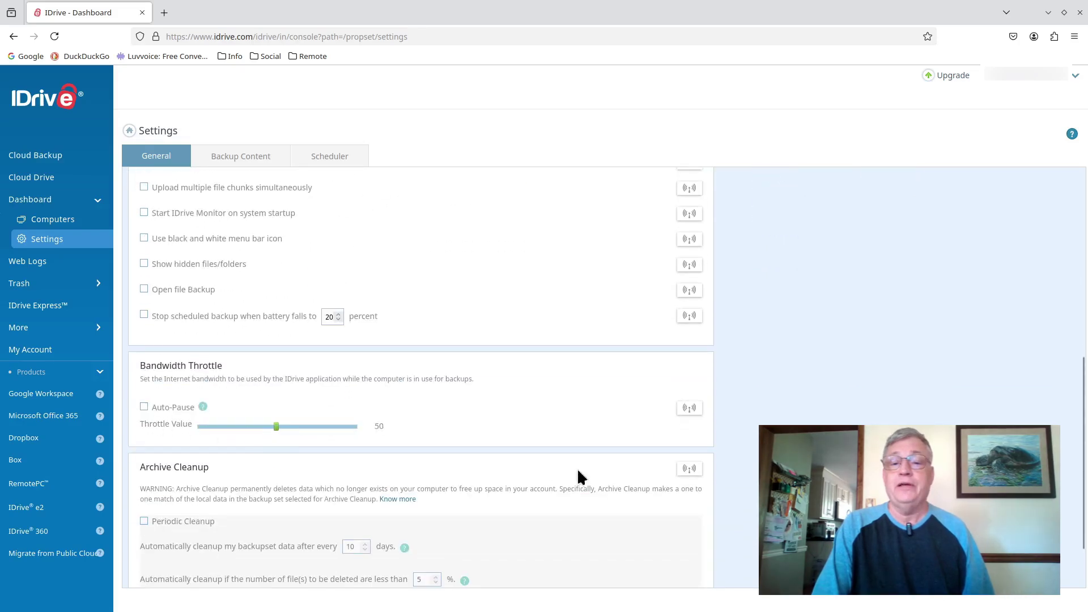
scroll(428, 438, "down", 1)
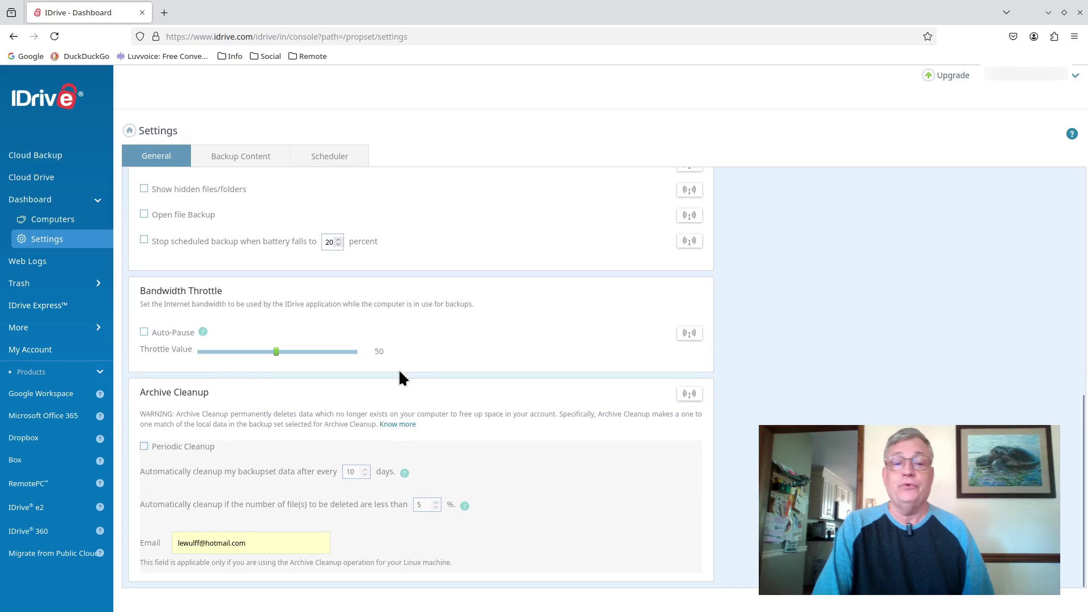
left_click(205, 161)
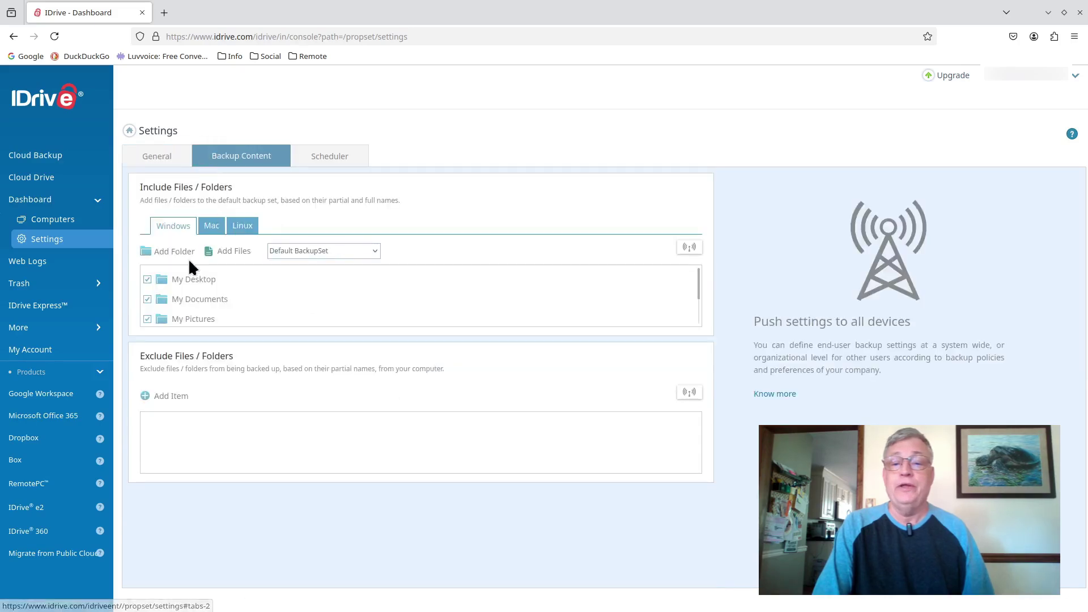
left_click(203, 227)
left_click(243, 227)
Review the device-wide backup schedule, then open Shared files and the photo Timeline.
scroll(260, 315, "down", 1)
scroll(257, 317, "up", 1)
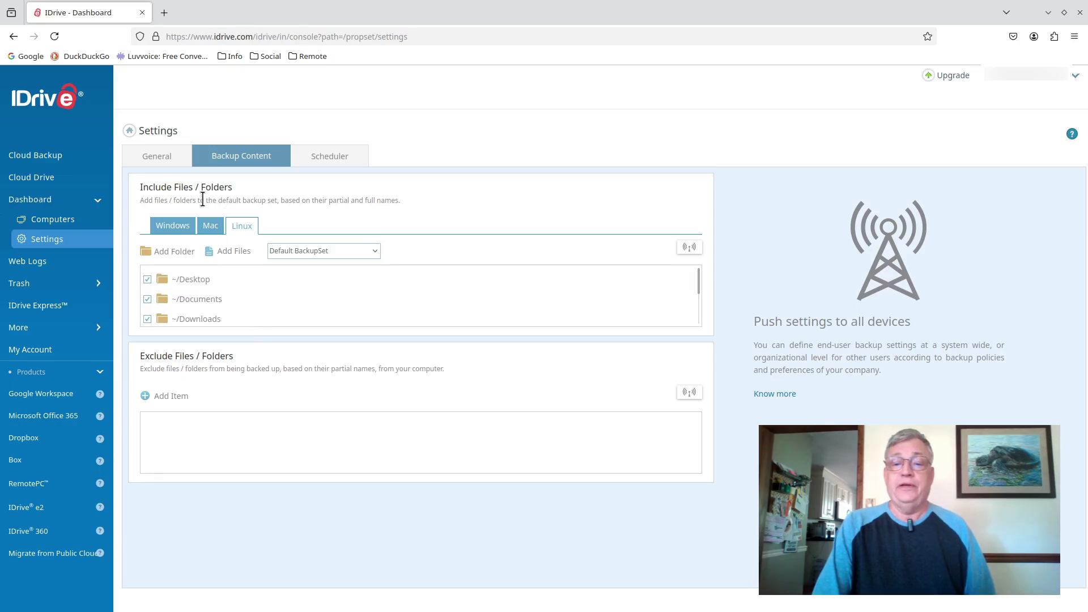
left_click(326, 161)
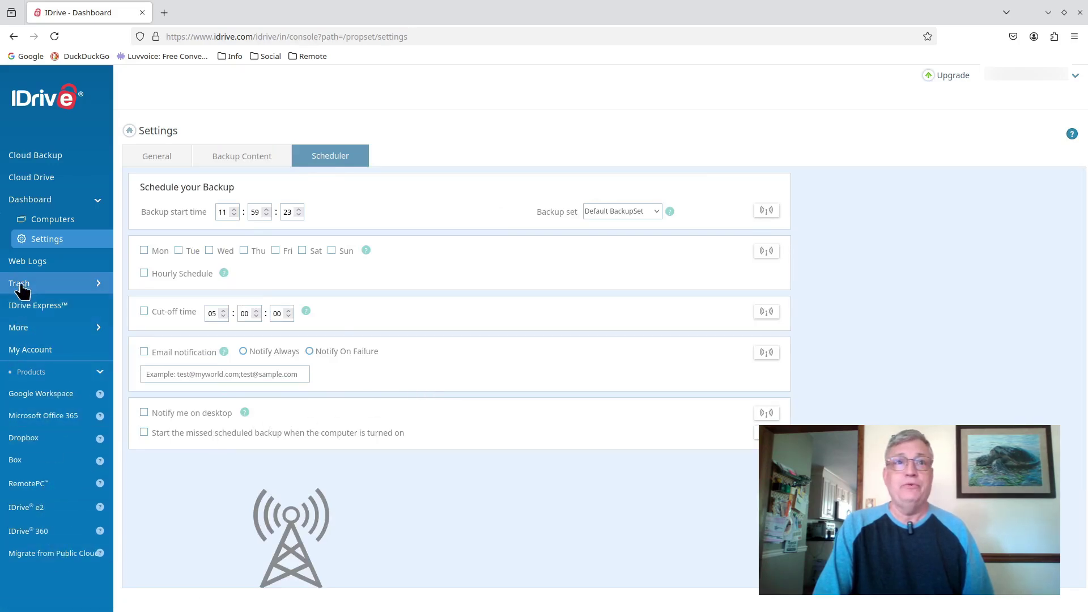
left_click(22, 330)
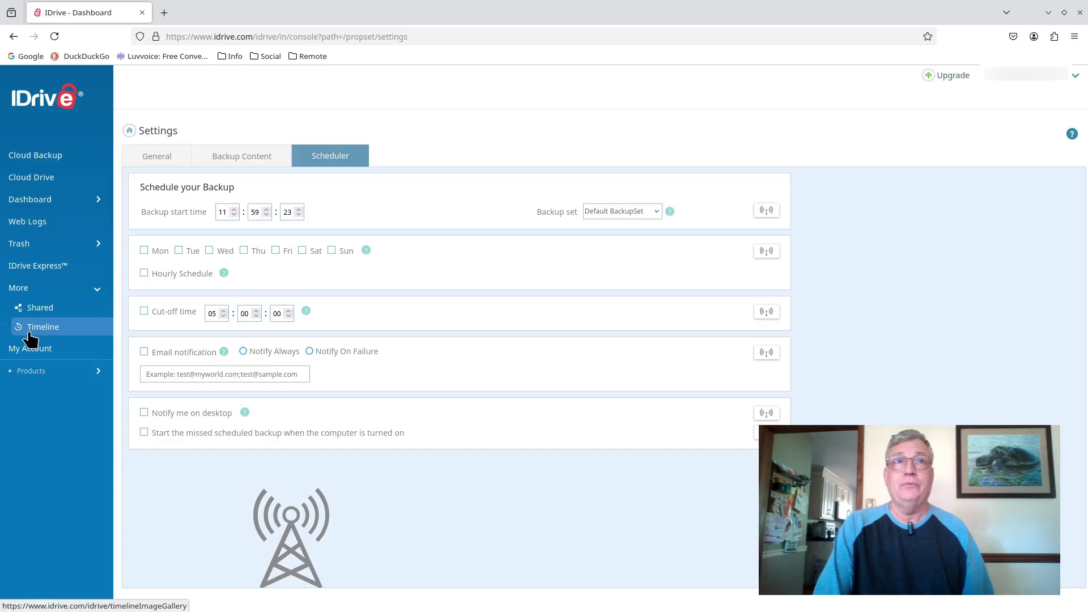
left_click(41, 309)
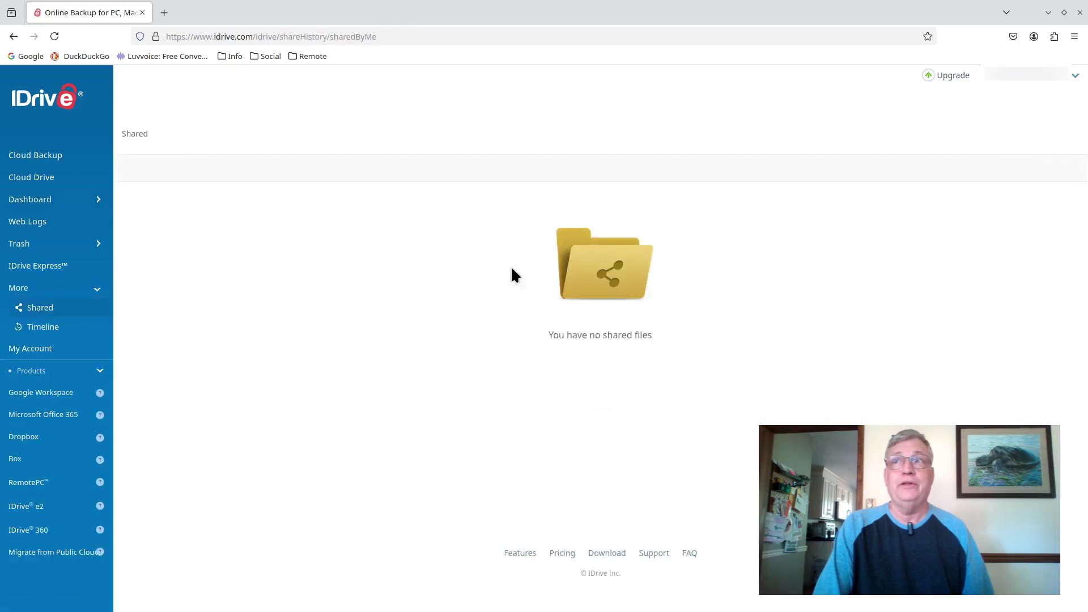
left_click(47, 327)
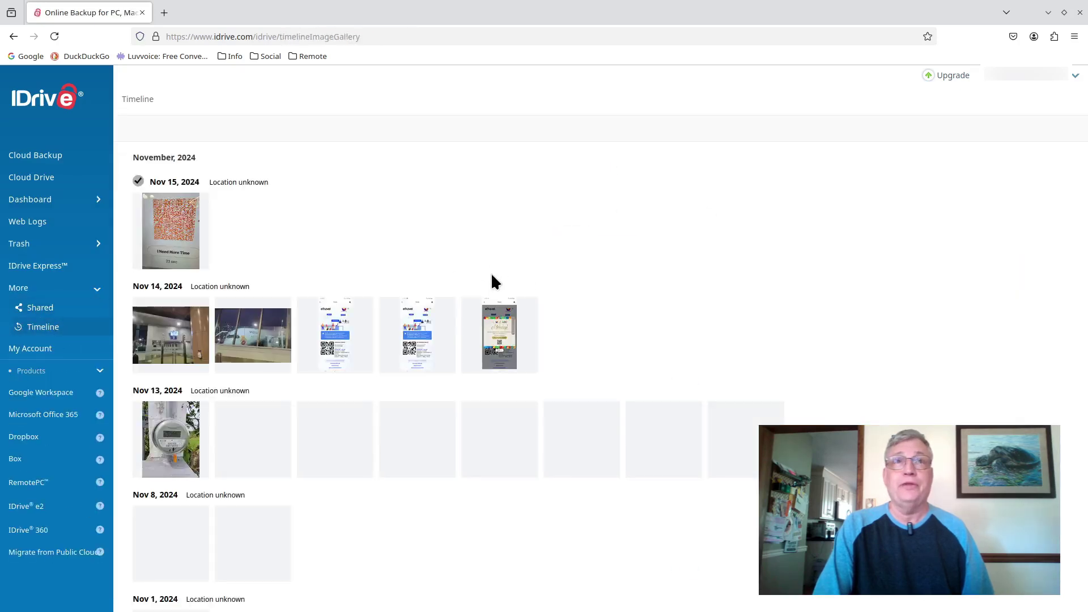
Open My Account to see 494.34 GB of 5000.00 GB (10%) backup space used.
left_click(38, 347)
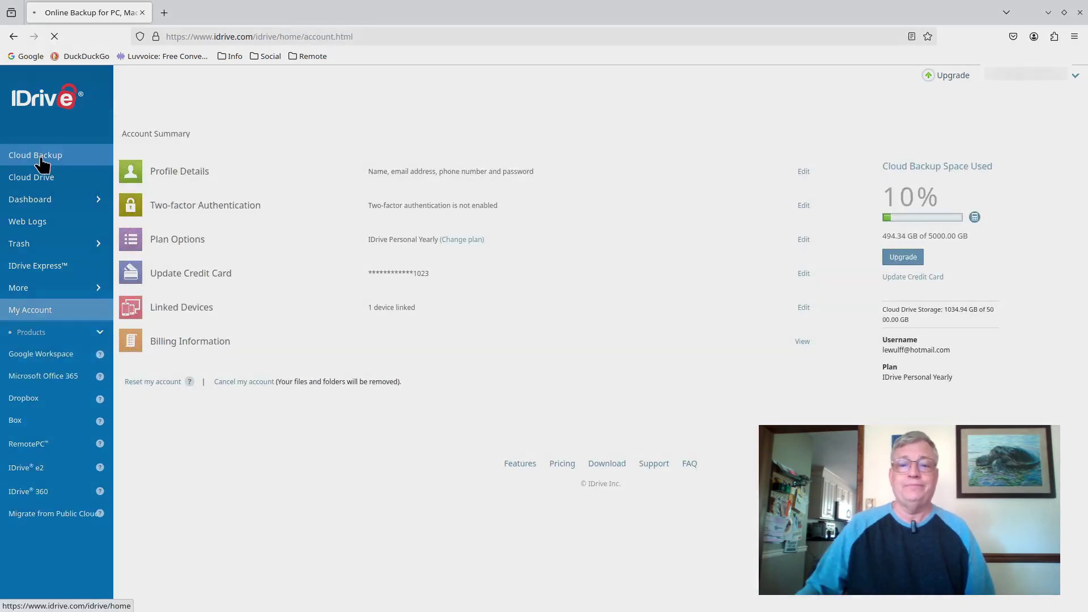